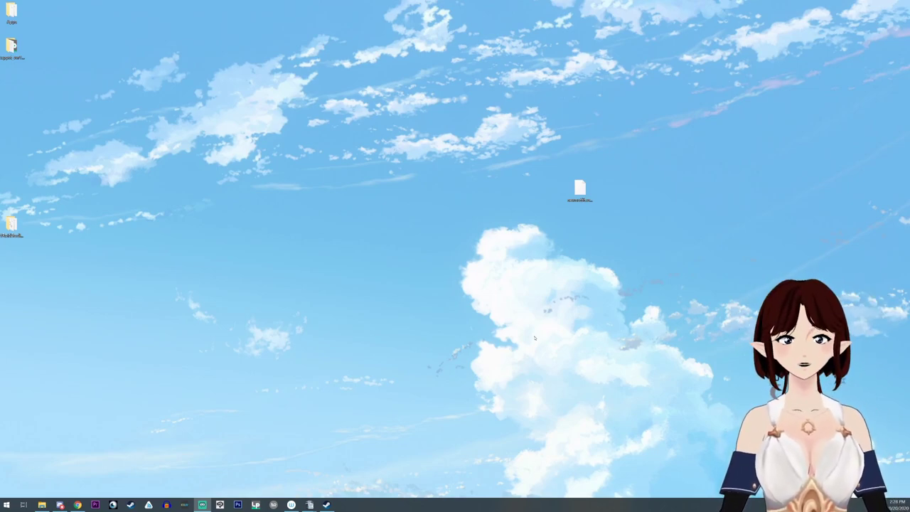
Open File Explorer beside the desktop and navigate to Documents > vroid > avatars
left_click(590, 204)
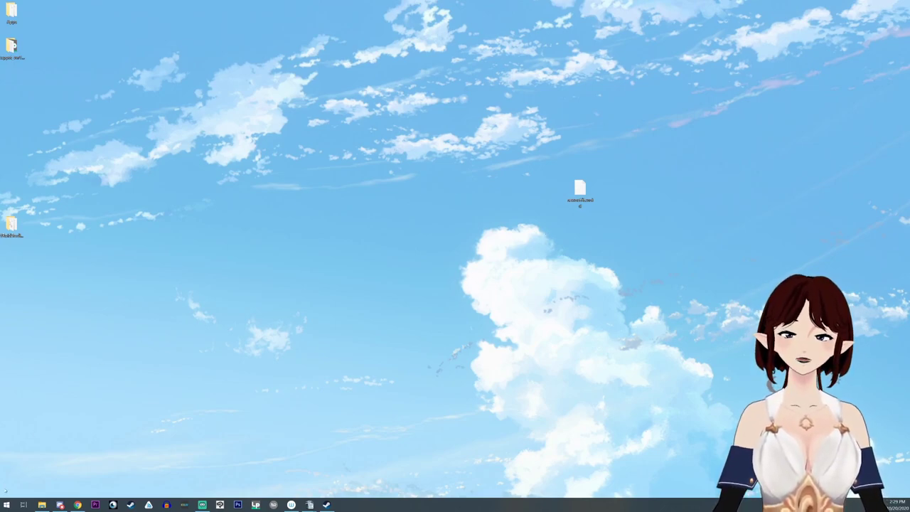
left_click(36, 506)
left_click_drag(357, 145, 470, 78)
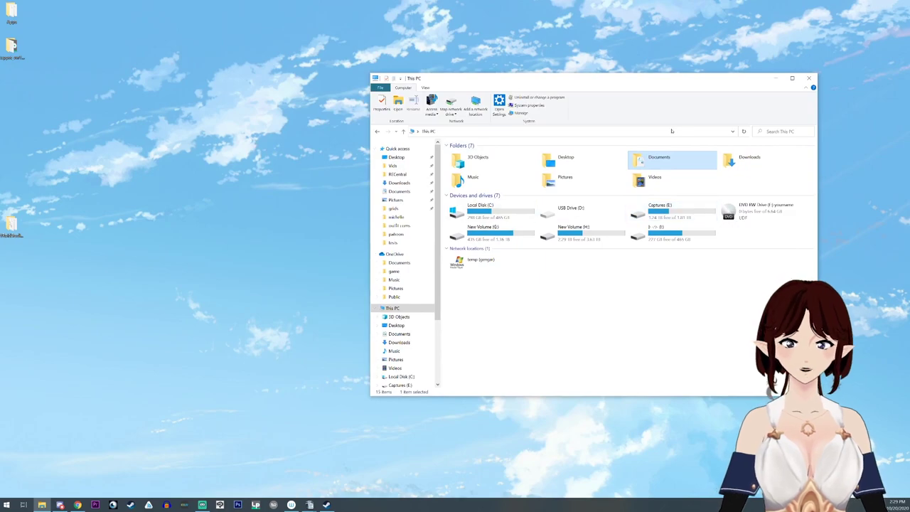
left_click_drag(646, 80, 330, 83)
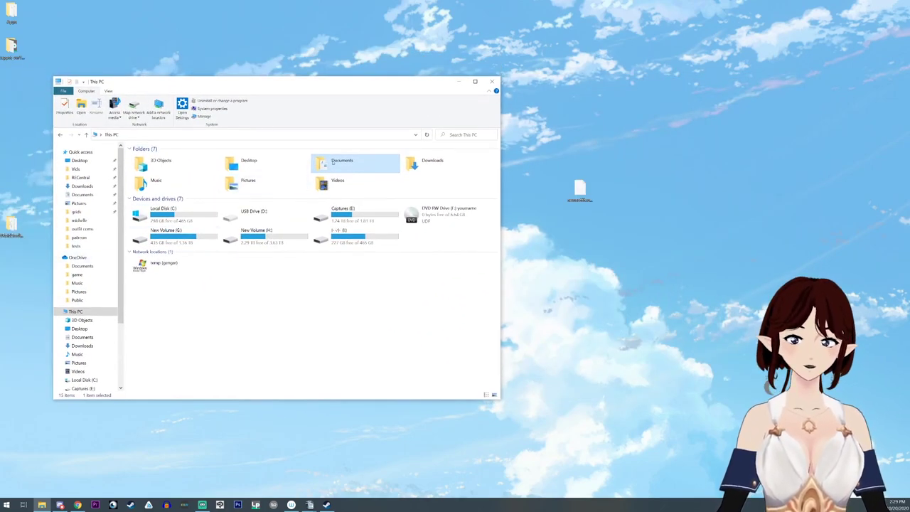
double_click(334, 161)
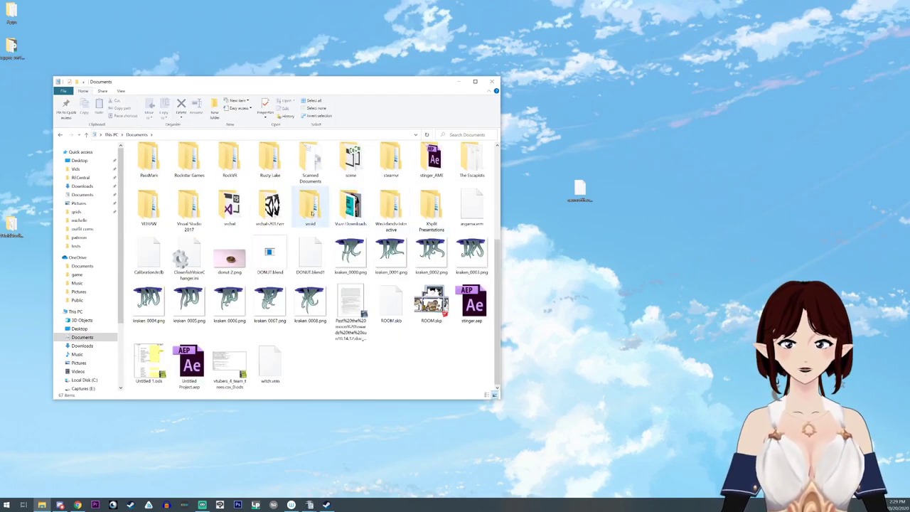
left_click(311, 212)
double_click(311, 212)
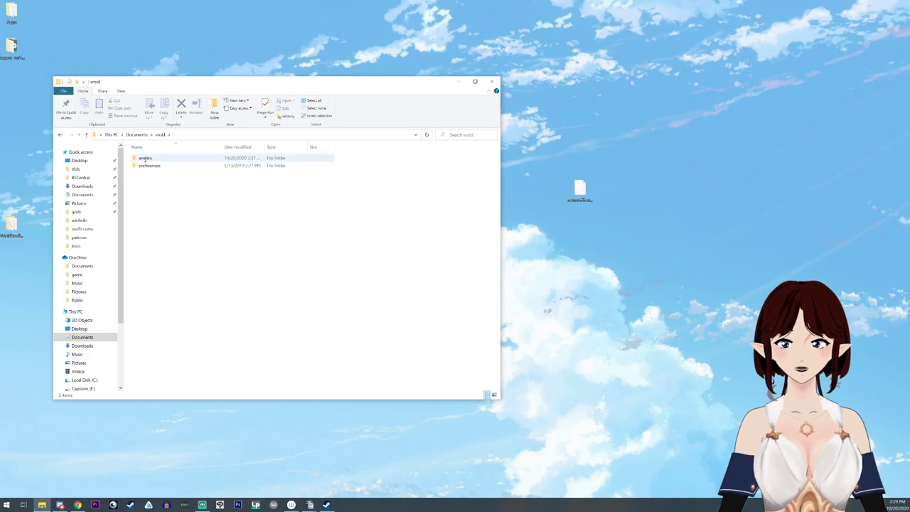
double_click(164, 157)
Drag newoutfit.vroid from the desktop into the avatars folder, then close Explorer
left_click(580, 199)
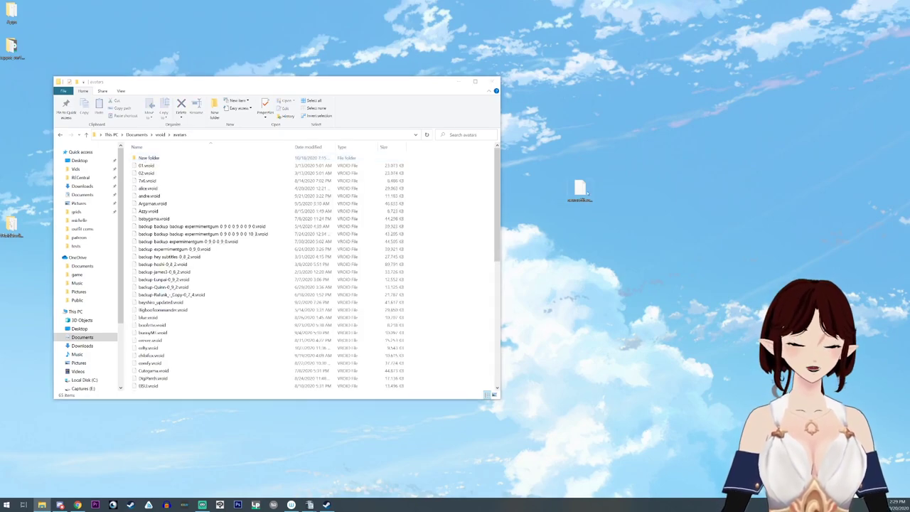
left_click_drag(580, 201, 178, 194)
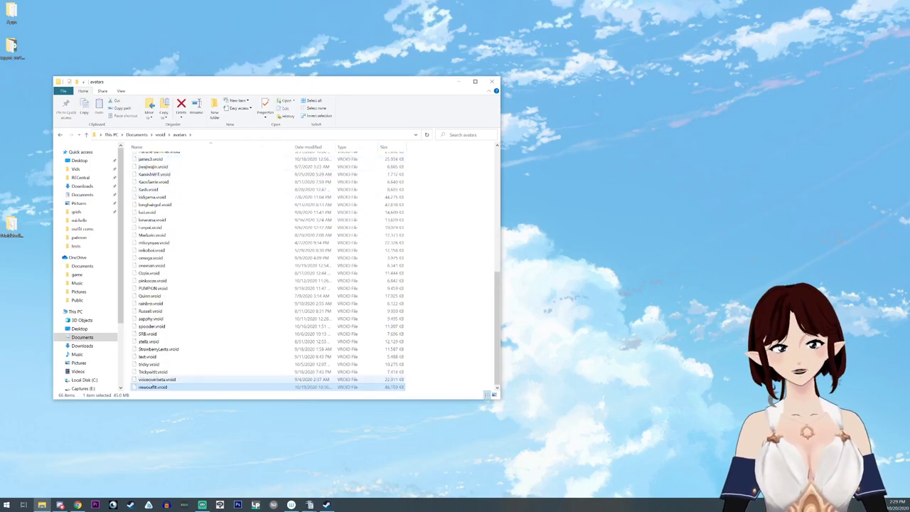
scroll(175, 224, "down", 6)
scroll(174, 226, "up", 2)
scroll(174, 228, "down", 8)
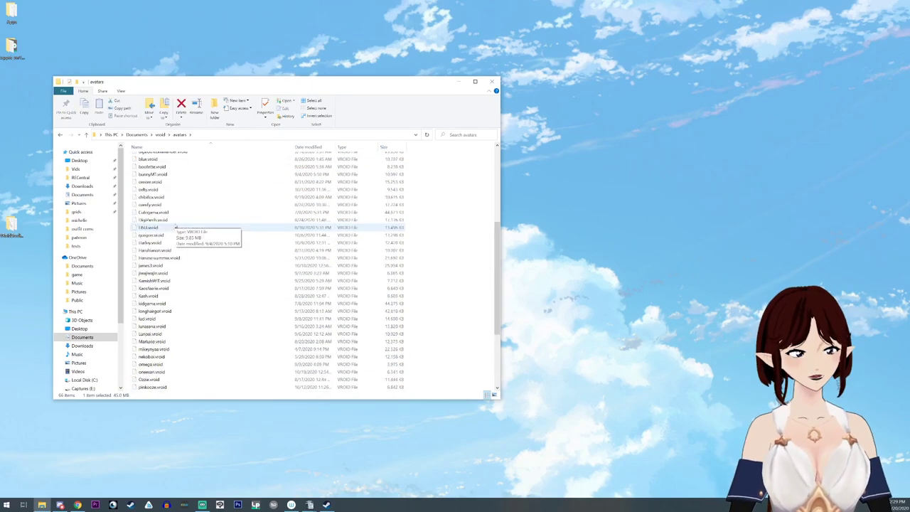
scroll(169, 283, "up", 10)
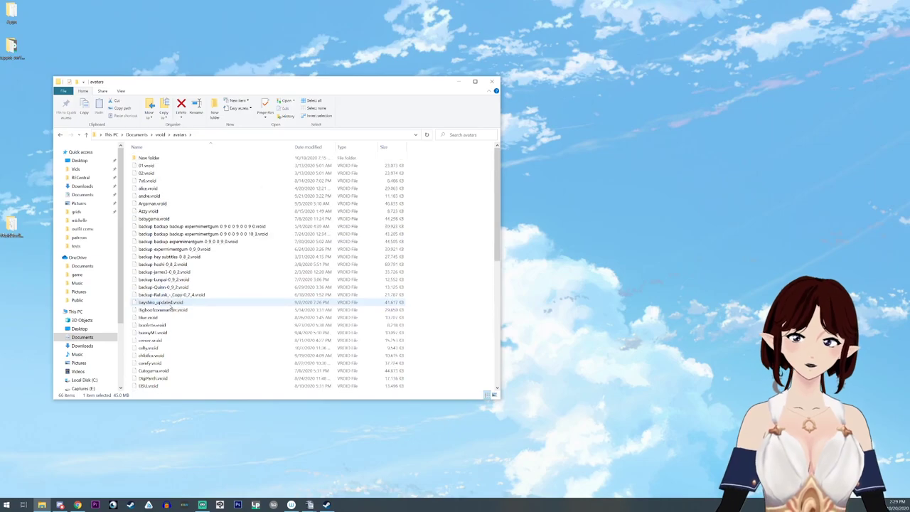
left_click(491, 81)
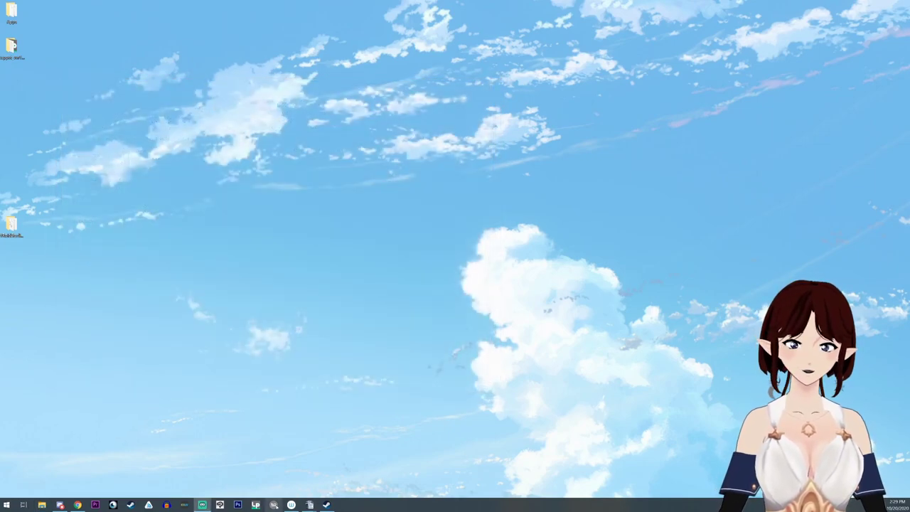
Launch VRoid Studio and load the newoutfit avatar from Your Avatars
left_click(273, 505)
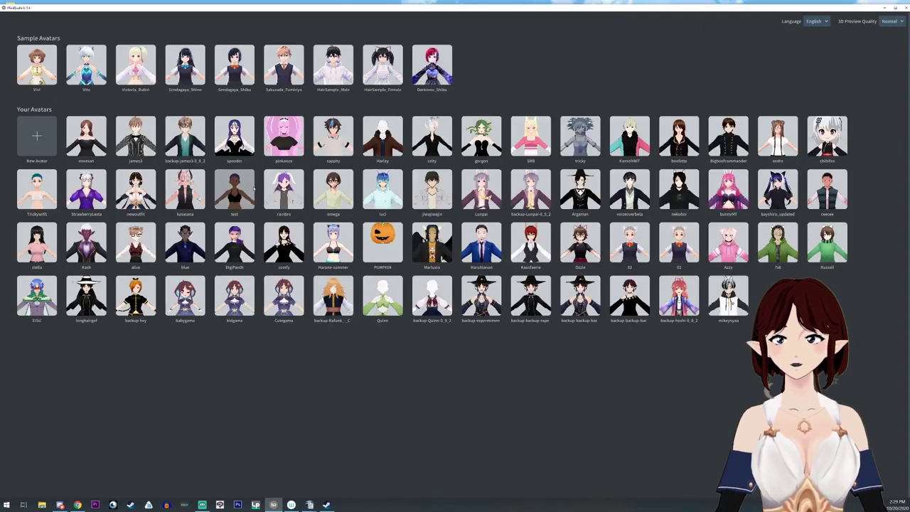
left_click(136, 188)
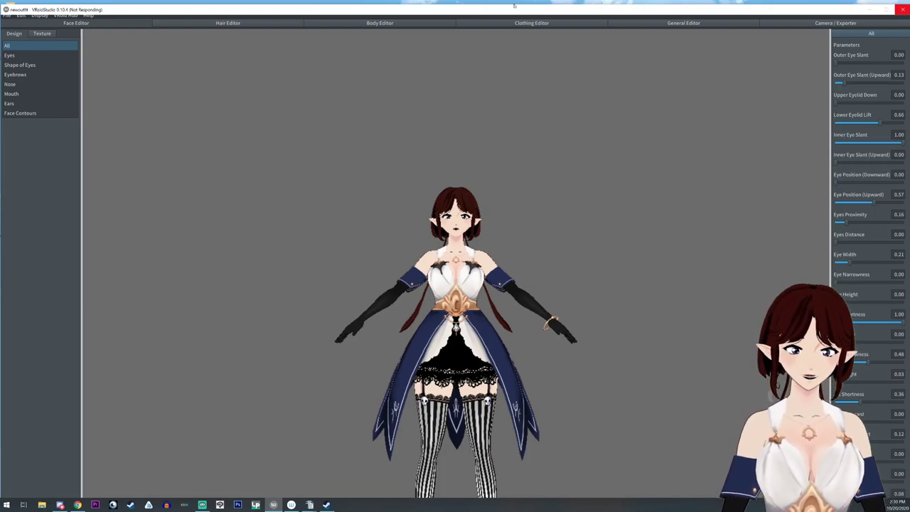
Switch VRoid Studio to the Camera/Exporter workspace
left_click_drag(514, 6, 514, 1)
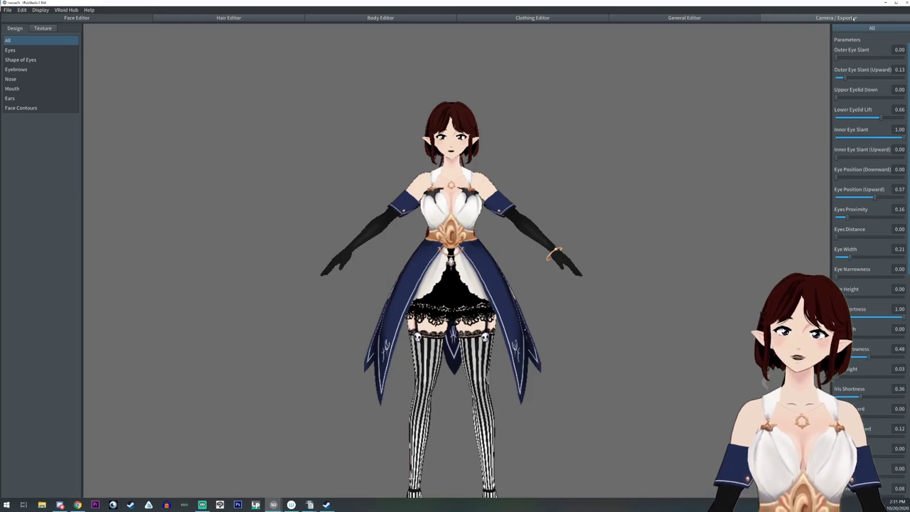
left_click(817, 17)
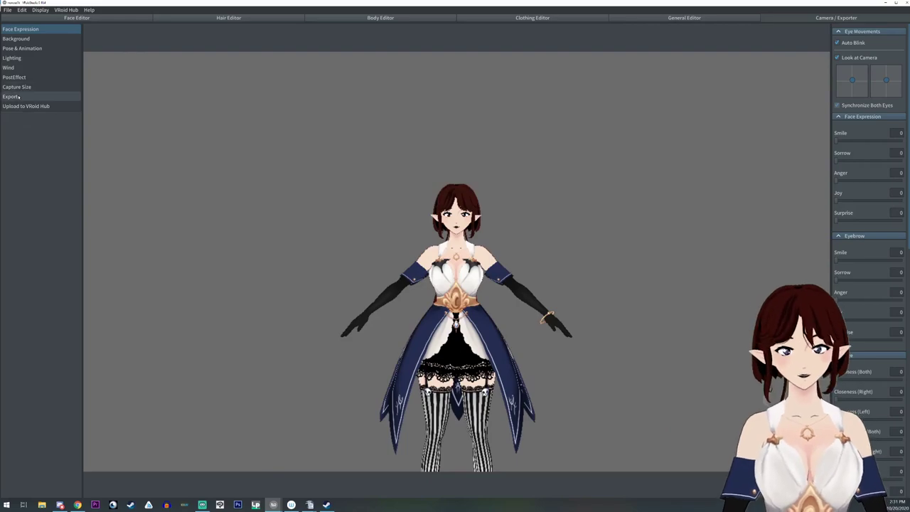
Open the Export panel, review mesh, material and bone reduction options, then collapse Mesh Reduction
left_click(11, 97)
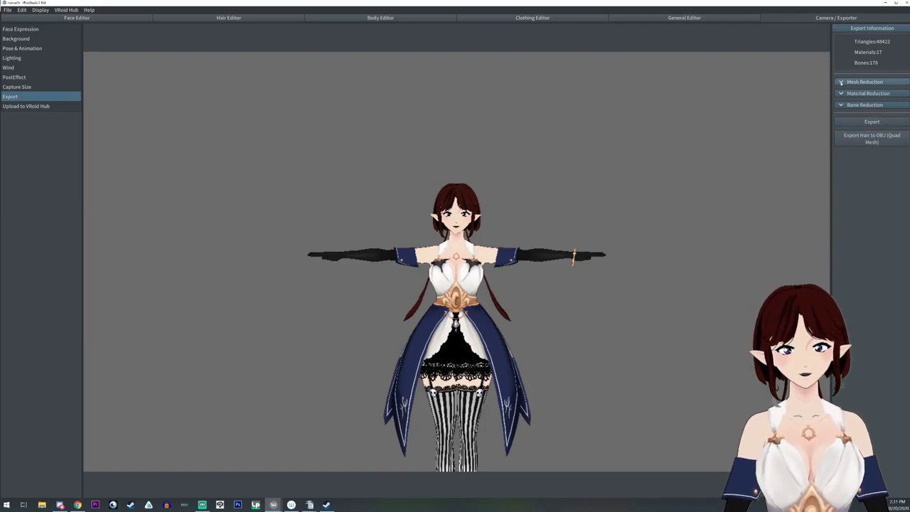
left_click(840, 82)
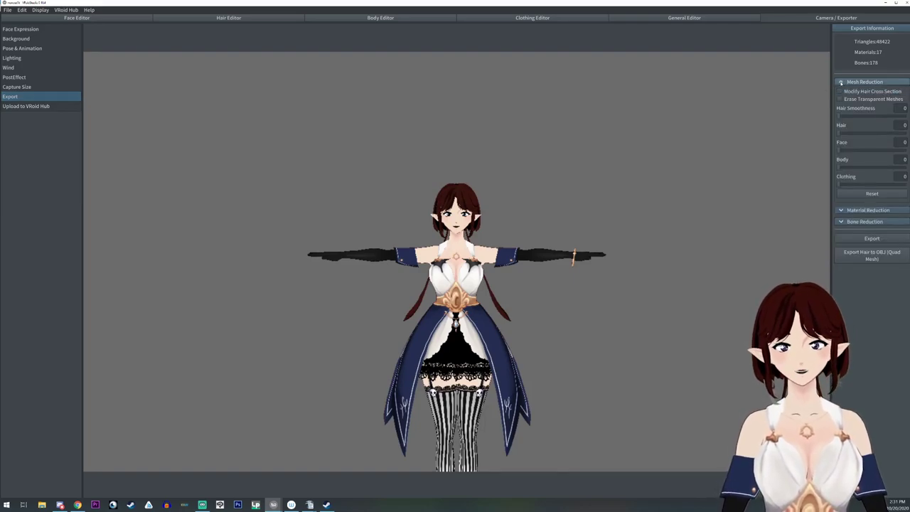
left_click(840, 211)
left_click(841, 278)
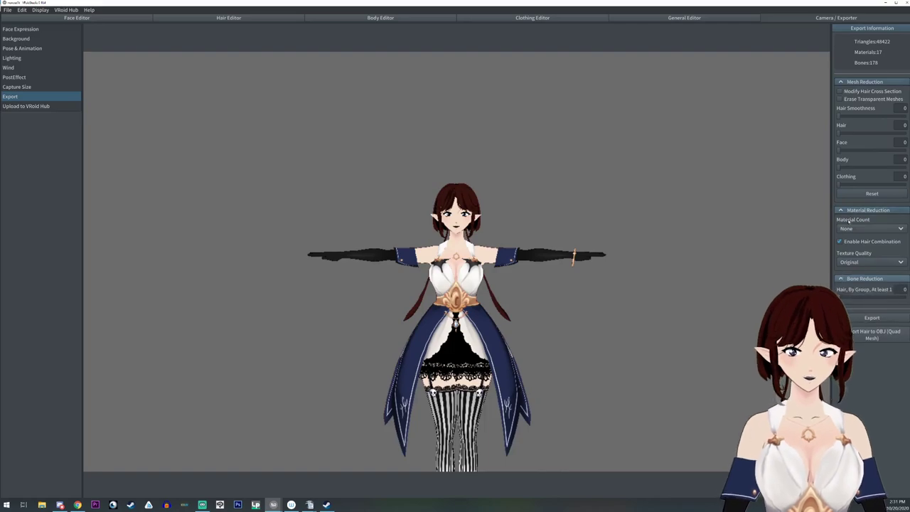
left_click(840, 83)
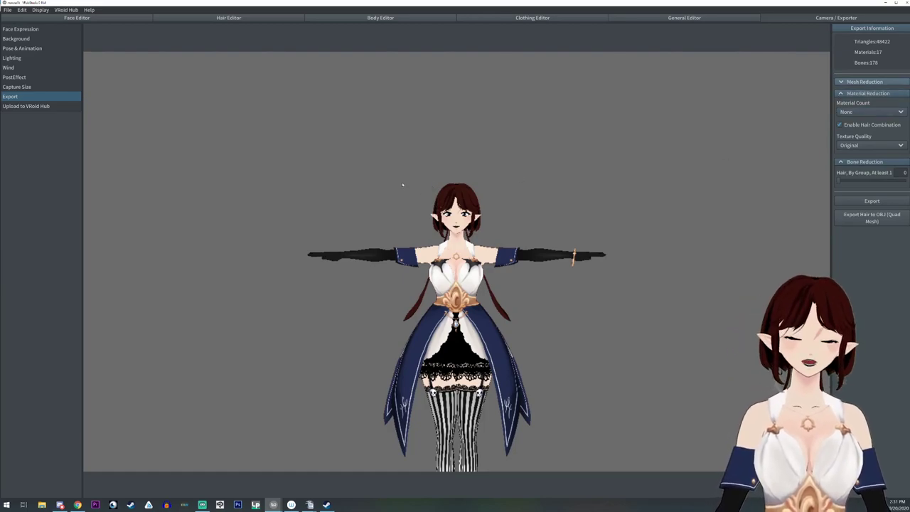
left_click(842, 126)
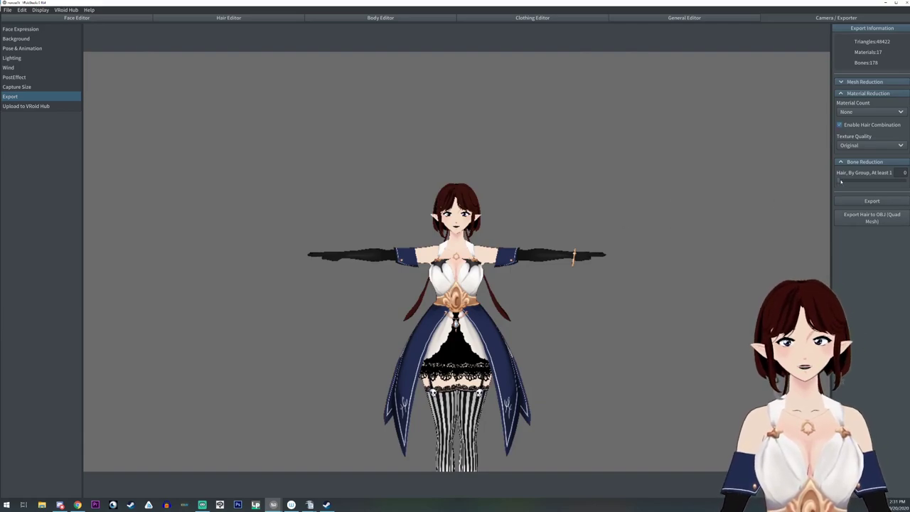
Export as VRM with avatar name 'Argam', the author's name, and version 'Shedowverse', then confirm
left_click(853, 202)
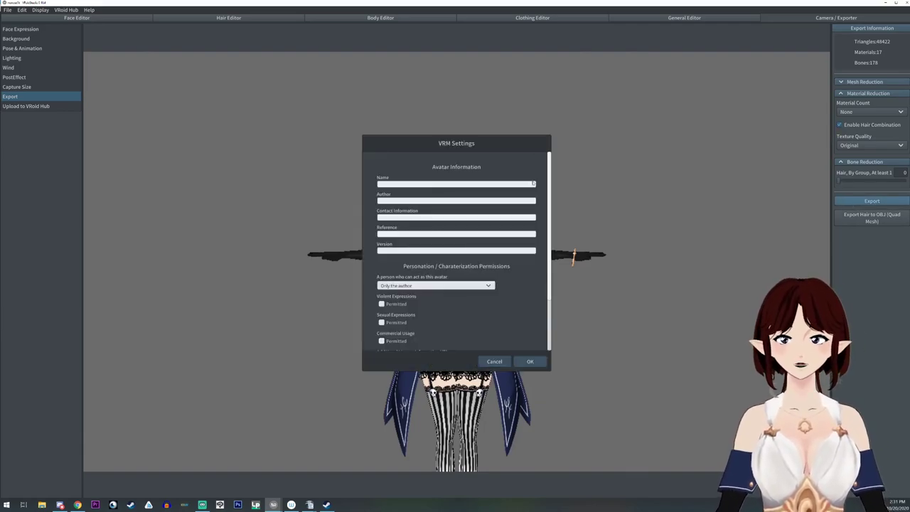
left_click(471, 185)
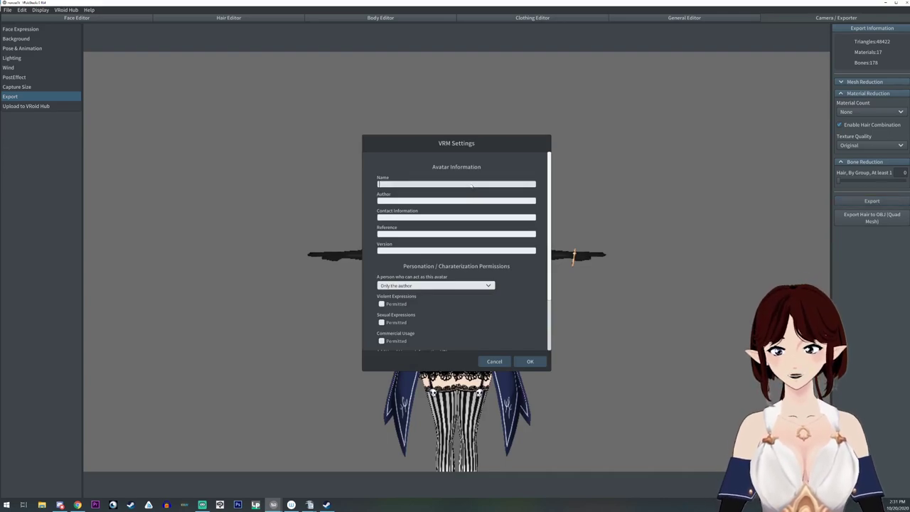
type("Argama")
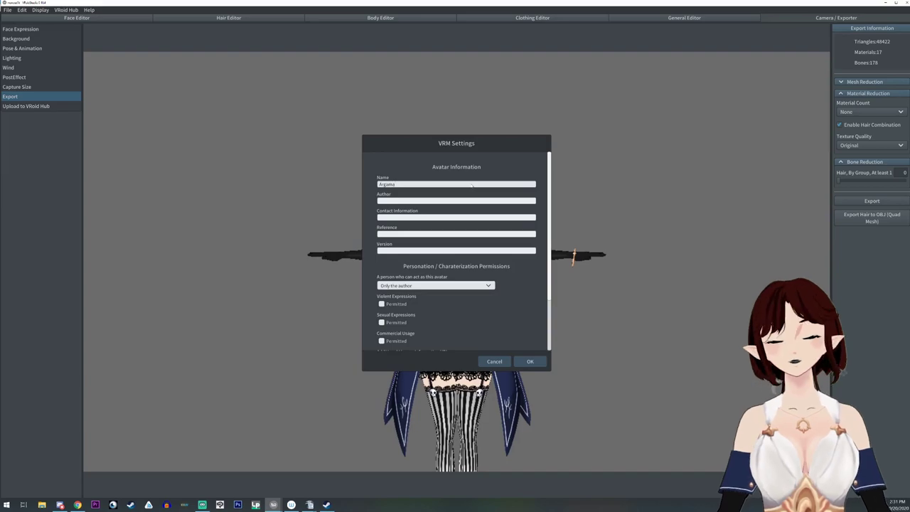
left_click(391, 202)
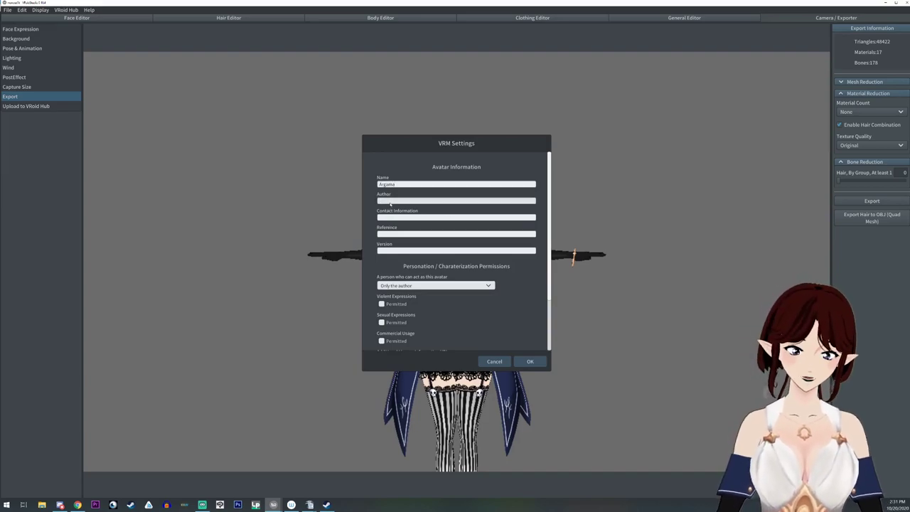
type("Argama")
left_click(387, 251)
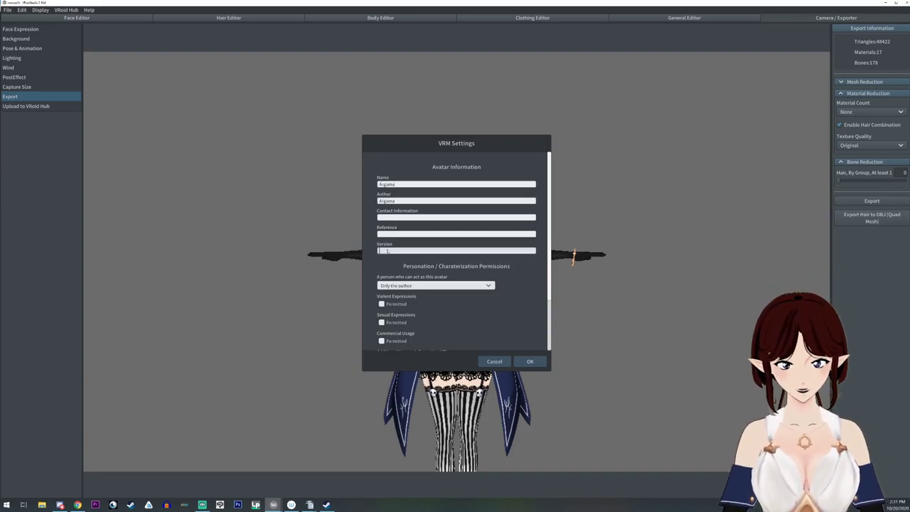
type("She")
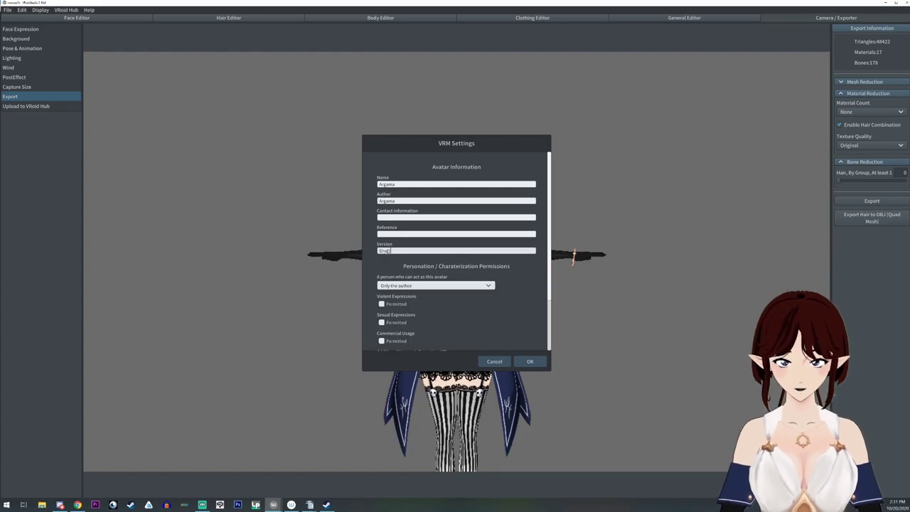
type("dowverse")
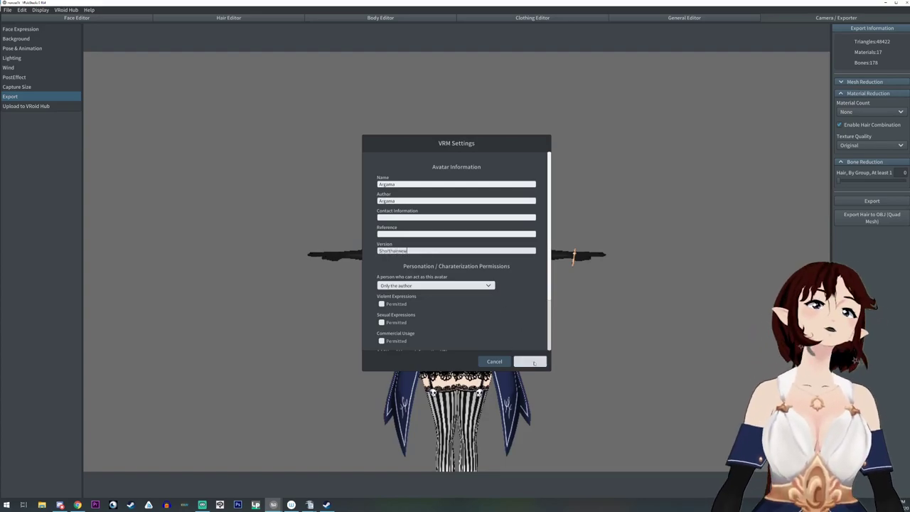
left_click(529, 361)
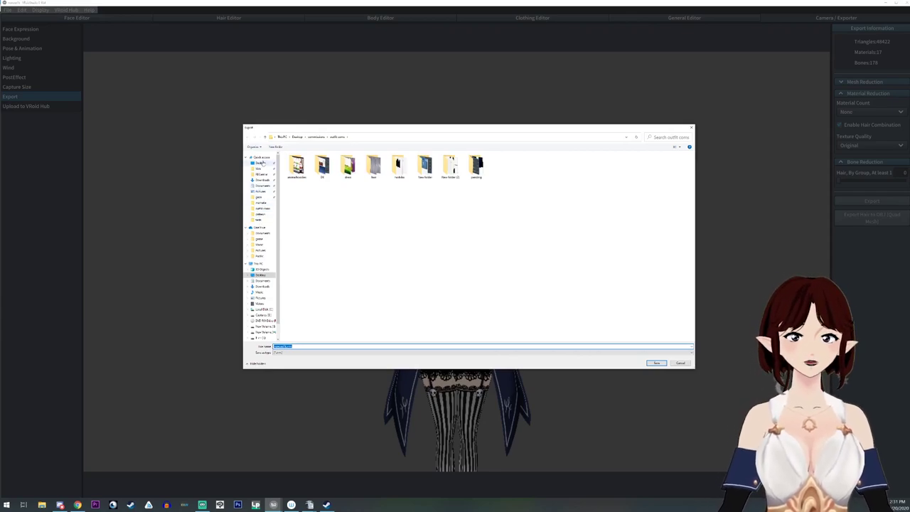
Save the VRM file to the Desktop as 'Ellenia_v2s'
left_click(260, 163)
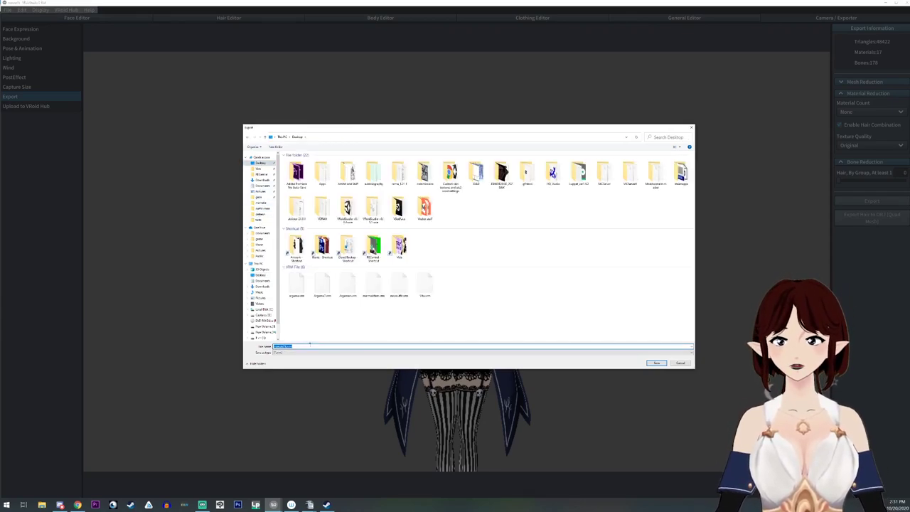
type("Ellenia")
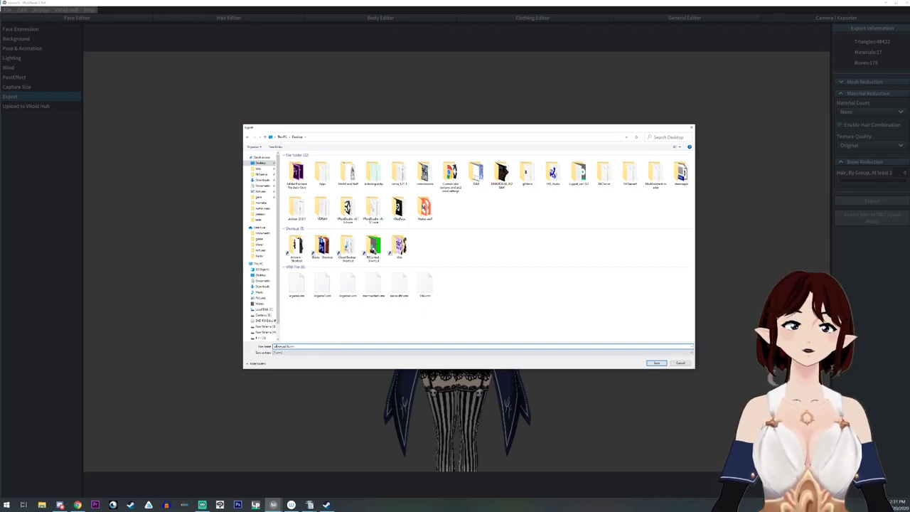
type("_v2")
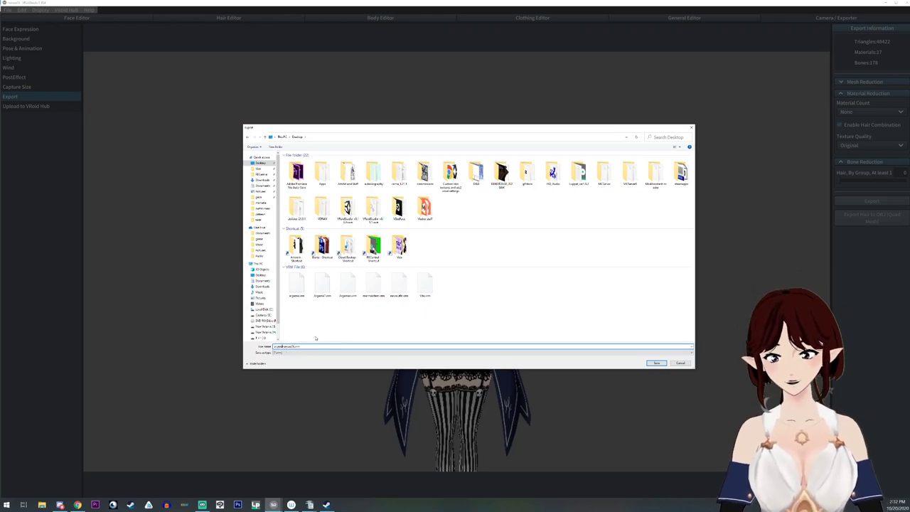
type("s")
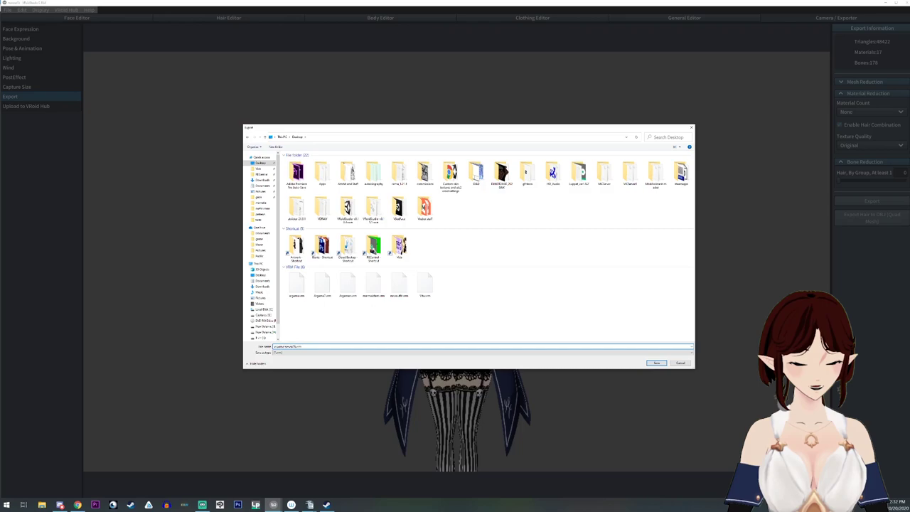
left_click(655, 362)
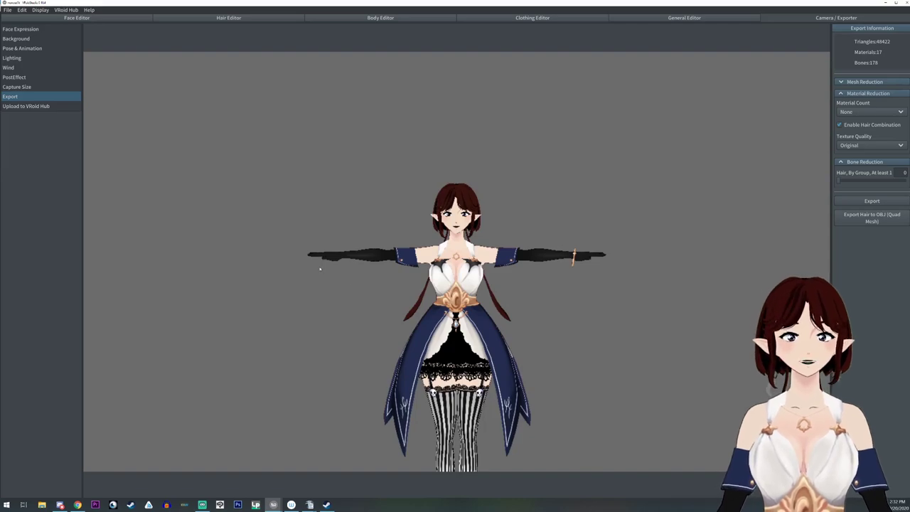
Once processing reaches 100%, orbit the avatar to view it from behind
left_click_drag(361, 293, 785, 171)
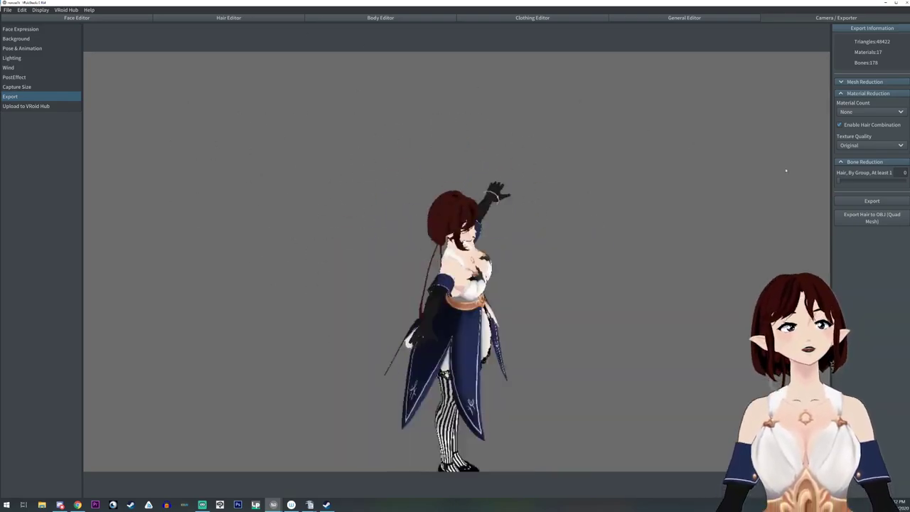